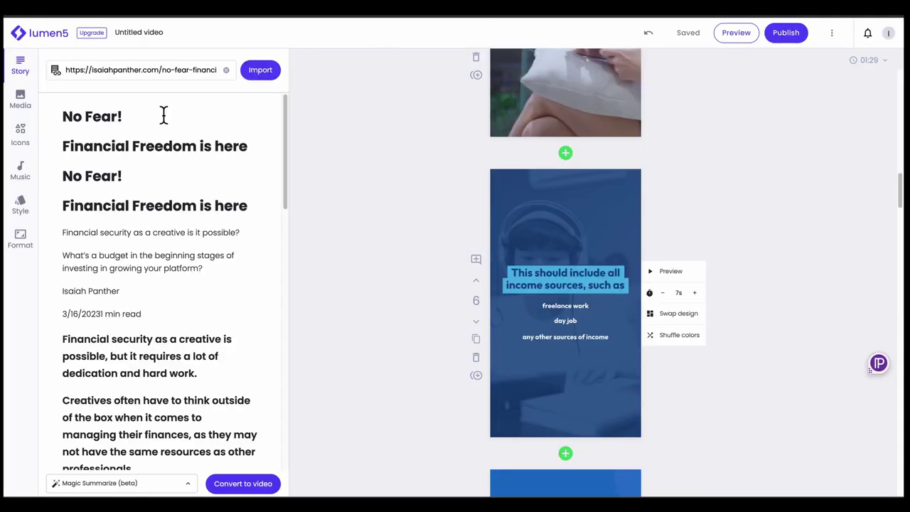
# Select the imported article's URL, review the Lumen5 story text and draft preview, then show format options
pyautogui.click(178, 70)
pyautogui.hotkey('ctrl', 'a')
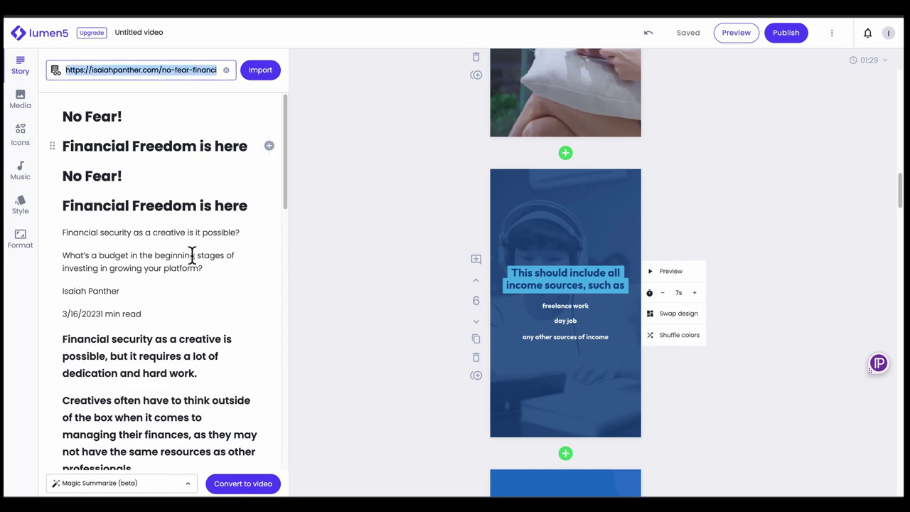
pyautogui.scroll(-15, 192, 254)
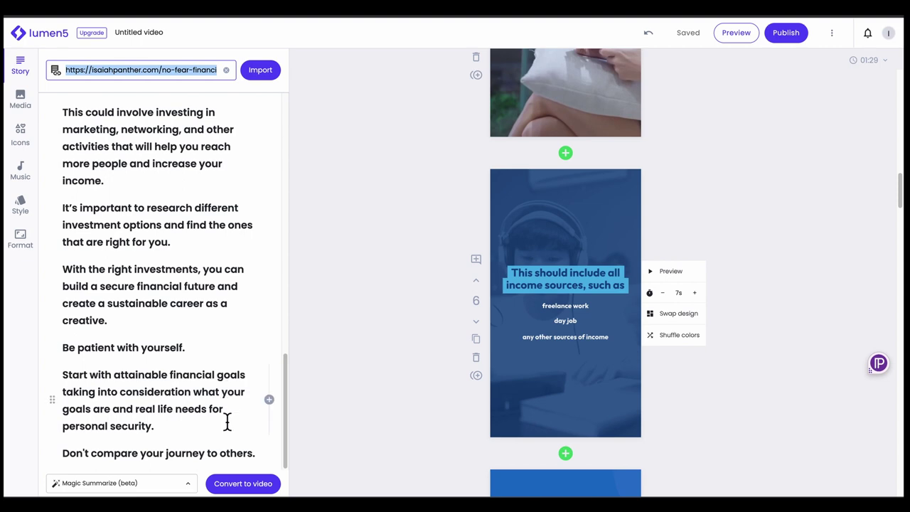
pyautogui.scroll(-3, 440, 299)
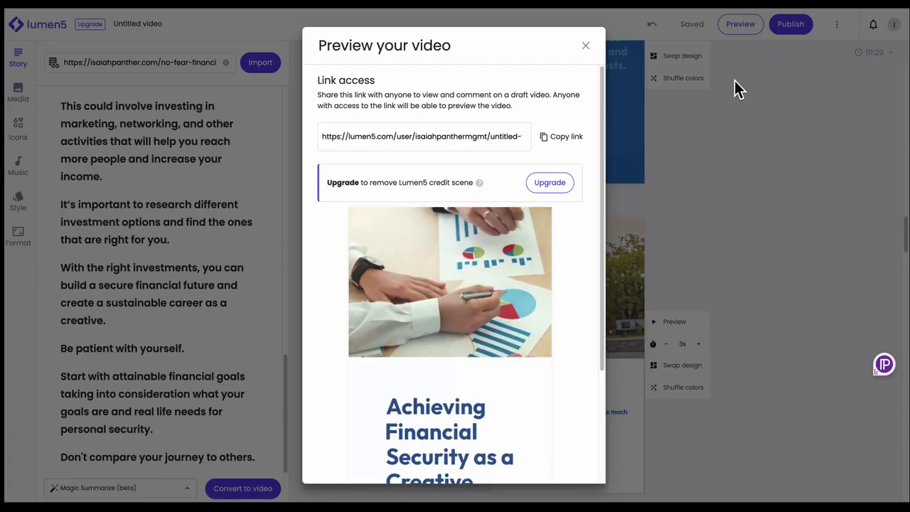
pyautogui.scroll(-3, 588, 268)
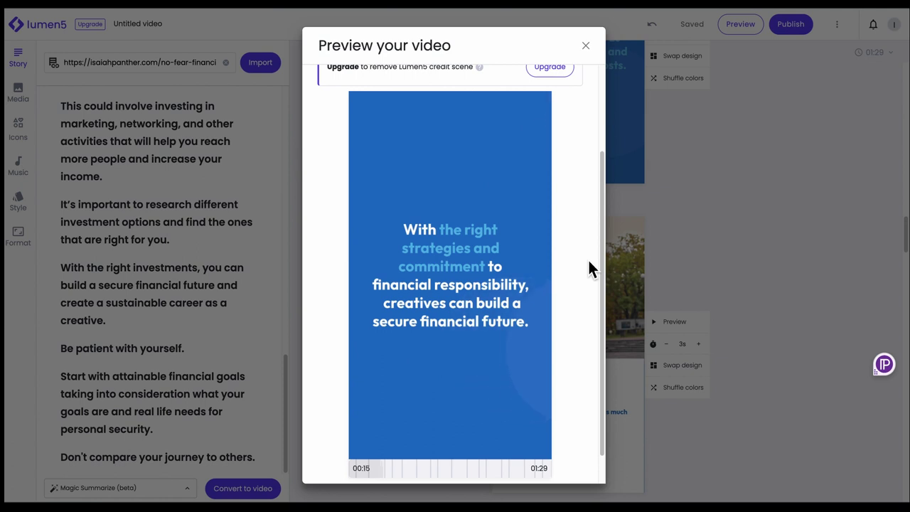
pyautogui.press('Escape')
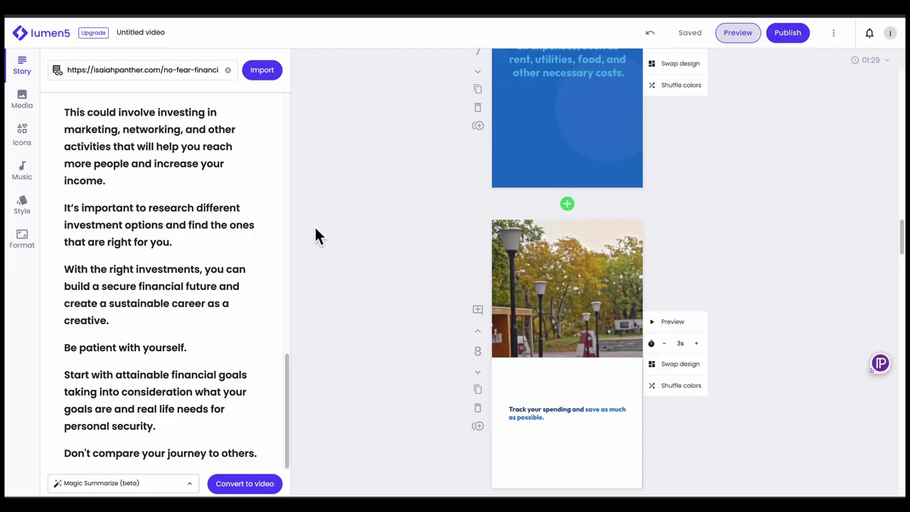
pyautogui.click(33, 244)
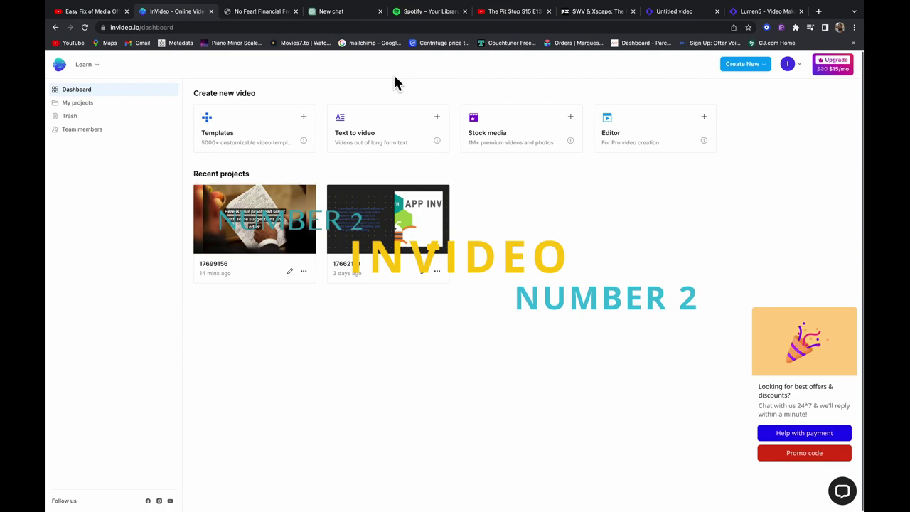
# Start an InVideo Text to video project from the General Business Video template
pyautogui.click(440, 122)
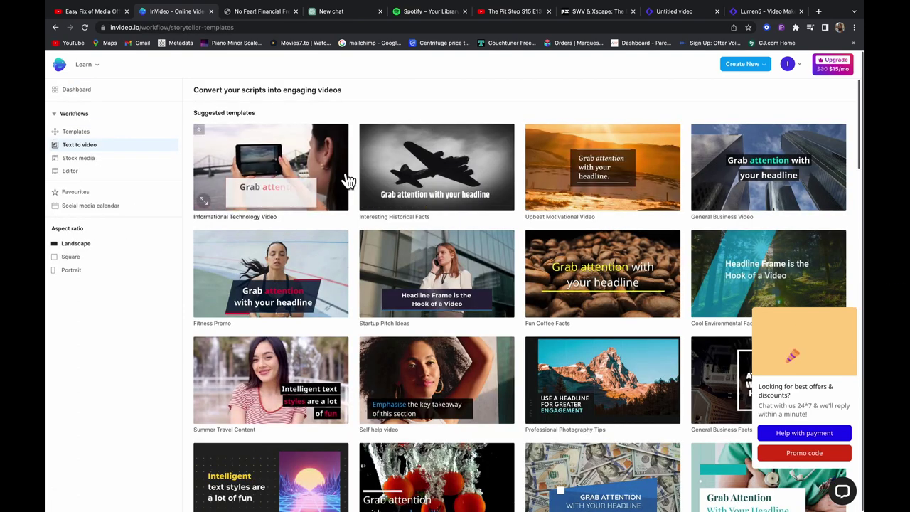
pyautogui.scroll(-5, 455, 311)
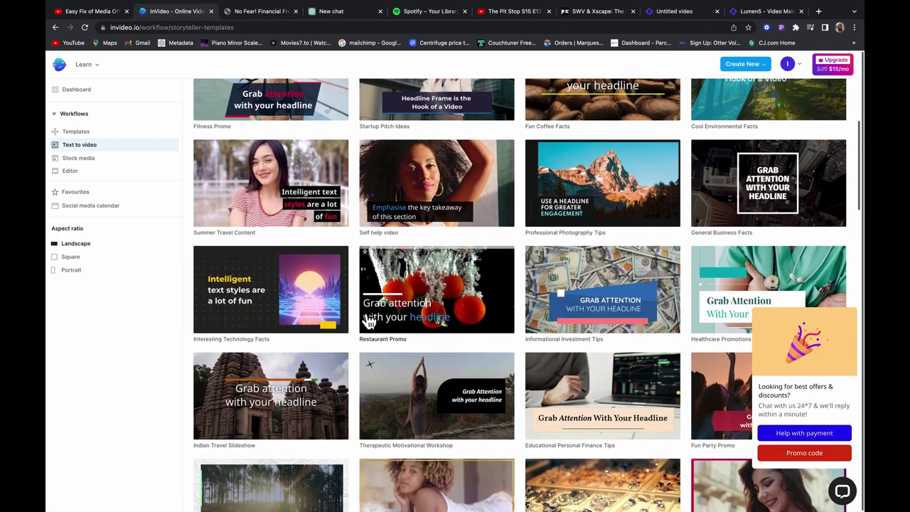
pyautogui.click(327, 320)
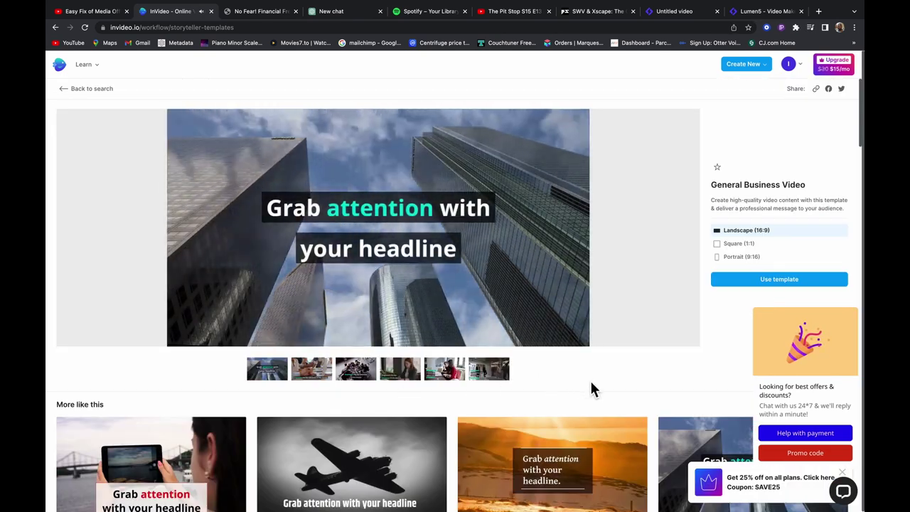
pyautogui.scroll(-1, 591, 388)
pyautogui.scroll(1, 590, 385)
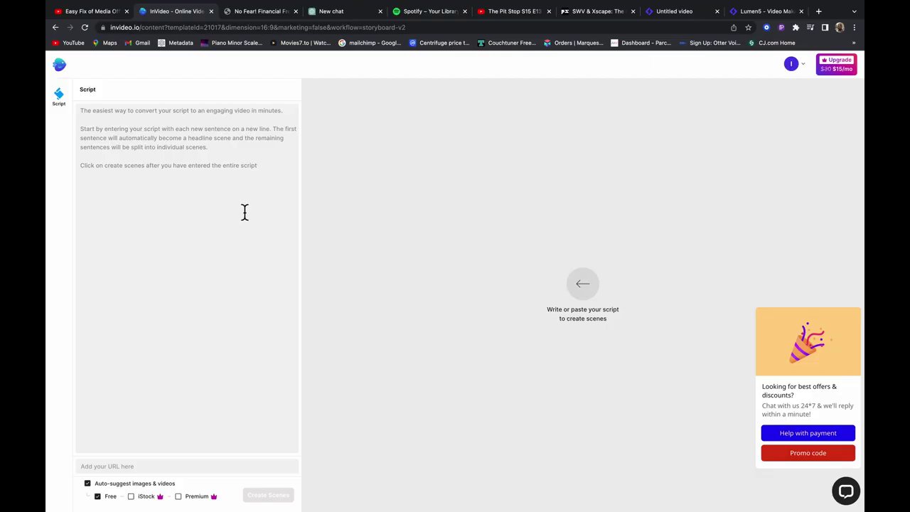
# Paste the prepared script and turn it into a storyboard of numbered scenes
pyautogui.click(244, 211)
pyautogui.hotkey('ctrl', 'v')
pyautogui.scroll(5, 177, 201)
pyautogui.click(267, 496)
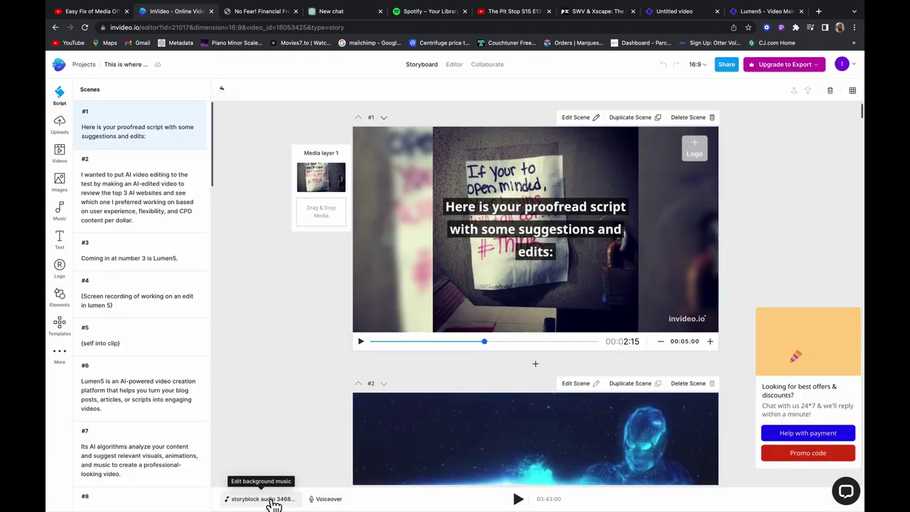
# Browse stock images and background music moods, then delete the captioned seal scene #9
pyautogui.click(70, 186)
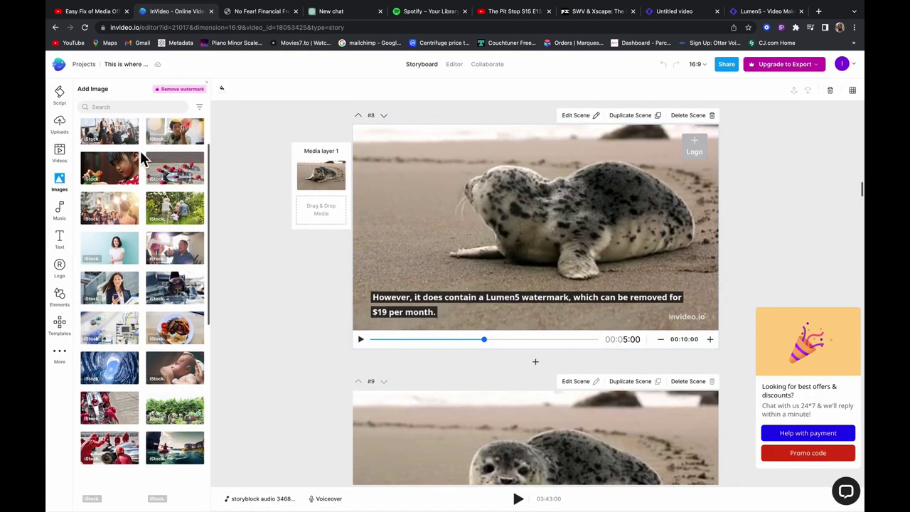
pyautogui.click(76, 221)
pyautogui.scroll(-2, 637, 288)
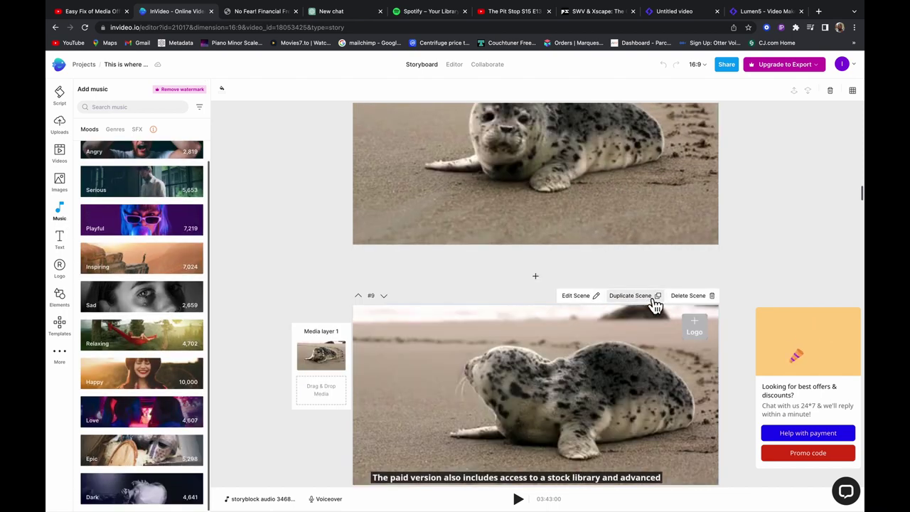
pyautogui.click(700, 302)
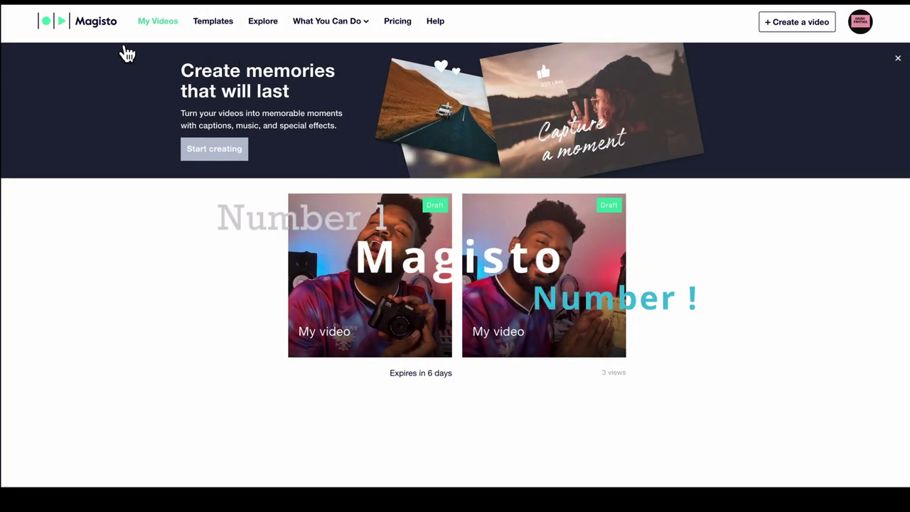
# Play the first My video draft full screen from Magisto's My Videos page
pyautogui.moveTo(374, 39)
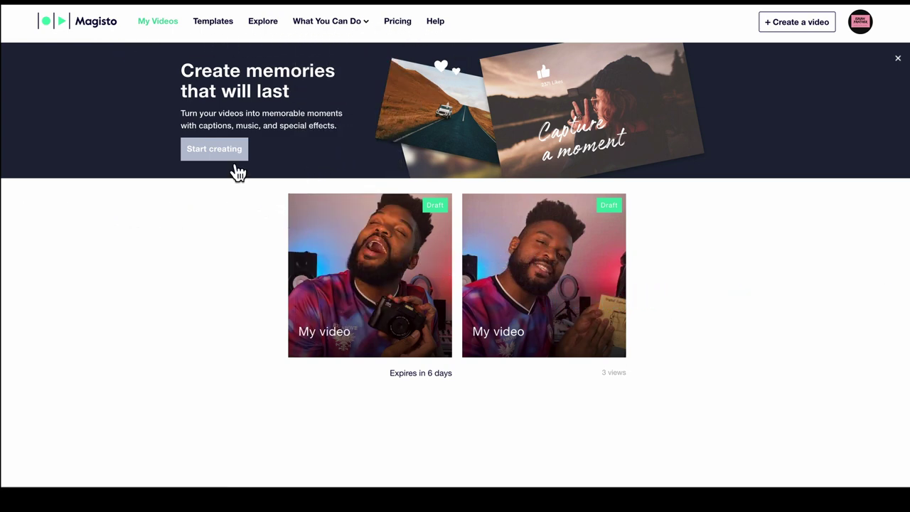
pyautogui.click(358, 313)
pyautogui.click(605, 411)
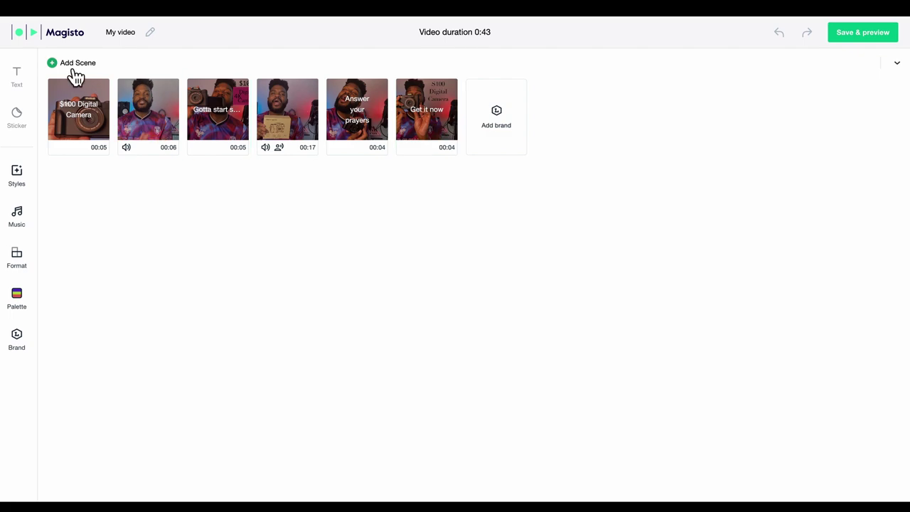
# Trim the third scene's clip end so the video totals 0:42, then open its caption's text settings
pyautogui.click(226, 127)
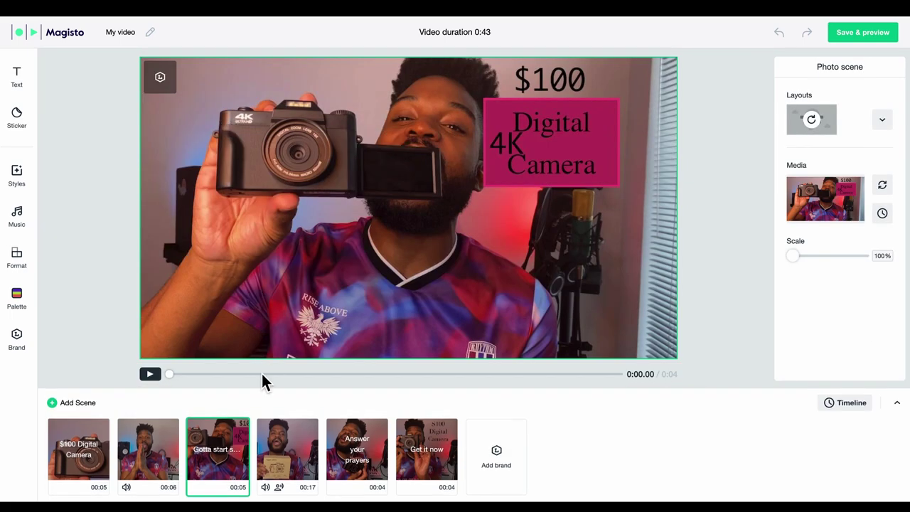
pyautogui.moveTo(171, 374); pyautogui.dragTo(350, 374)
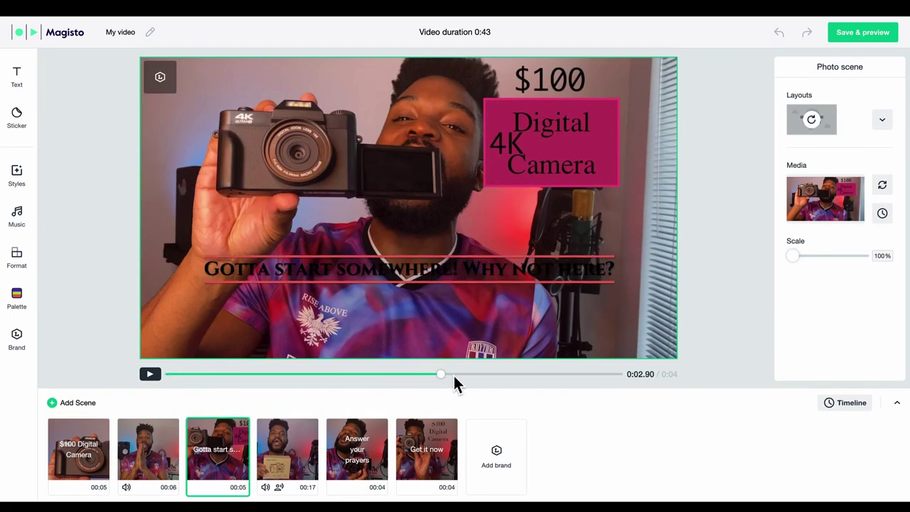
pyautogui.click(848, 403)
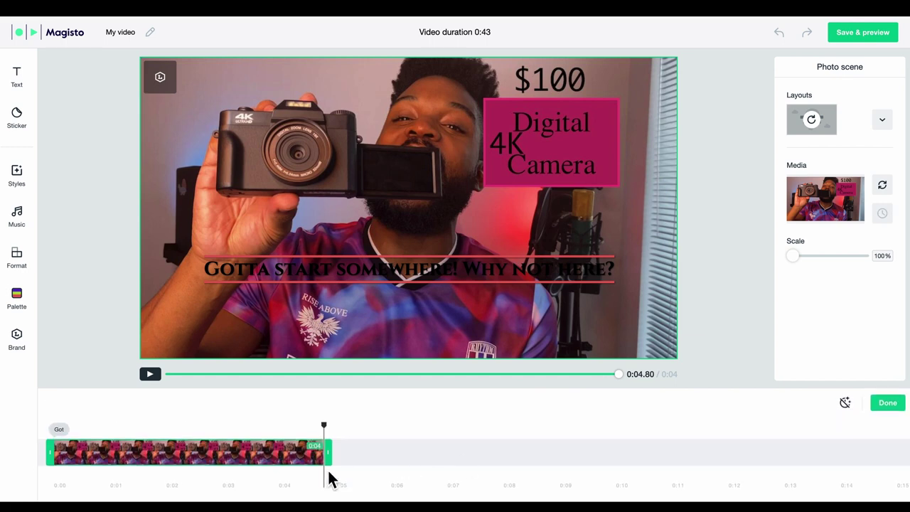
pyautogui.moveTo(328, 465); pyautogui.dragTo(306, 463)
pyautogui.click(197, 459)
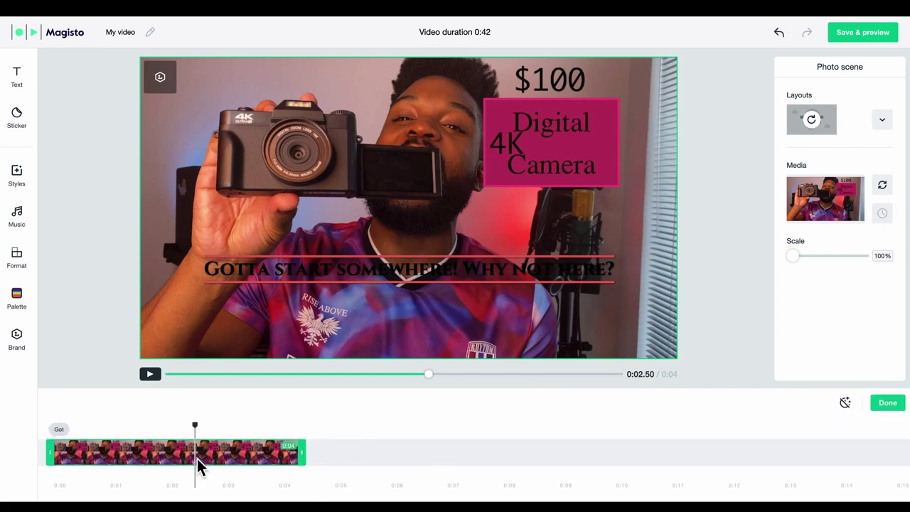
pyautogui.click(85, 439)
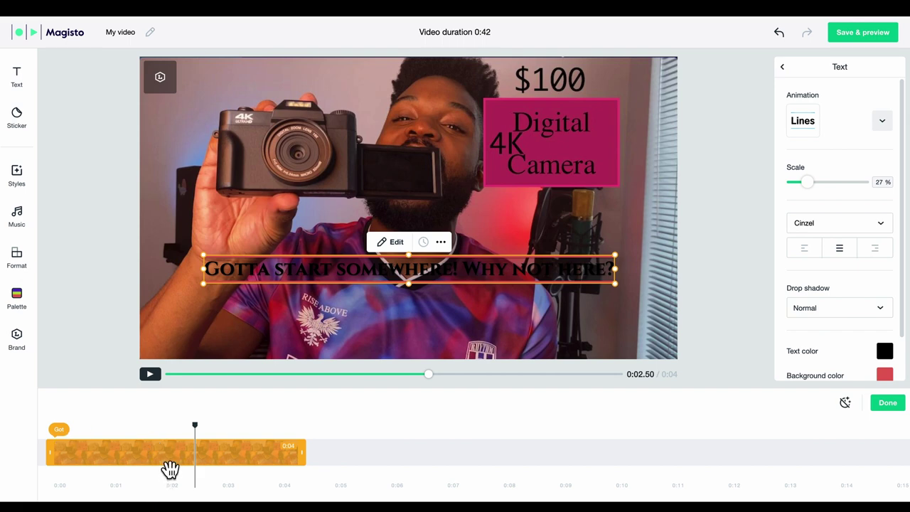
pyautogui.click(168, 441)
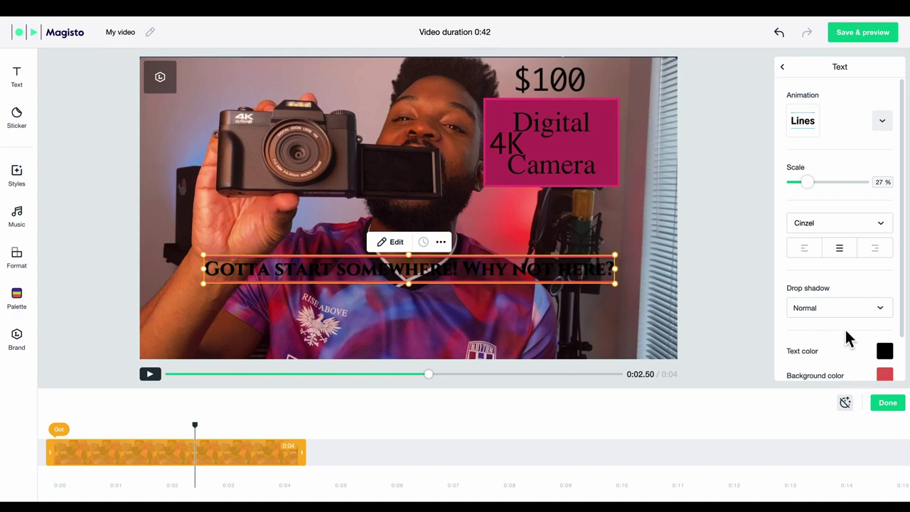
# Browse the font list keeping Cinzel, and scale the caption text up to 30%
pyautogui.click(847, 230)
pyautogui.click(848, 229)
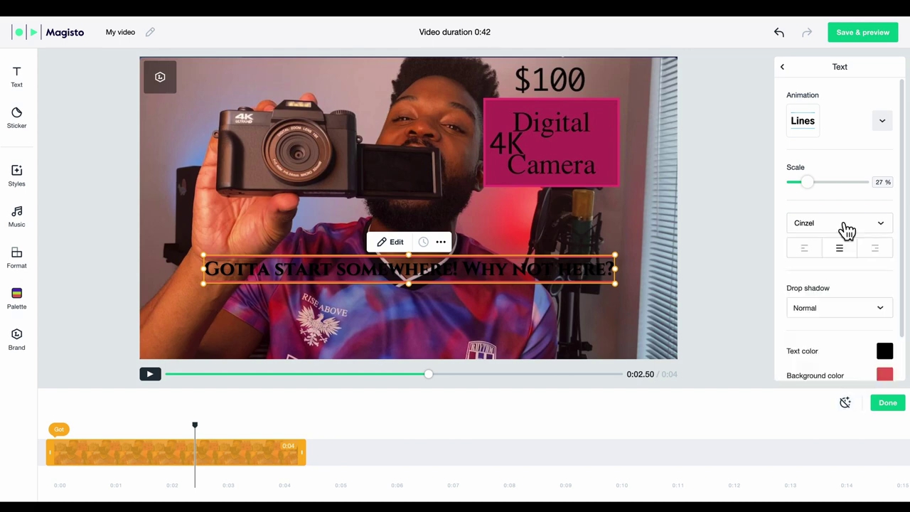
pyautogui.click(847, 230)
pyautogui.scroll(-2, 855, 329)
pyautogui.scroll(-2, 854, 324)
pyautogui.click(808, 182)
pyautogui.moveTo(830, 192)
pyautogui.mouseDown()
pyautogui.moveTo(808, 197)
pyautogui.moveTo(821, 197)
pyautogui.mouseUp()
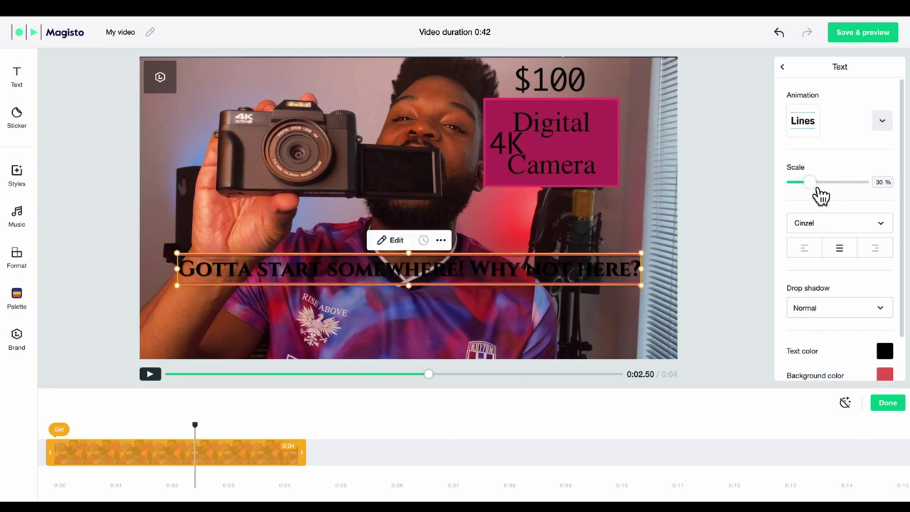
# Review the Lines animation options and give the caption a bright red background
pyautogui.click(884, 126)
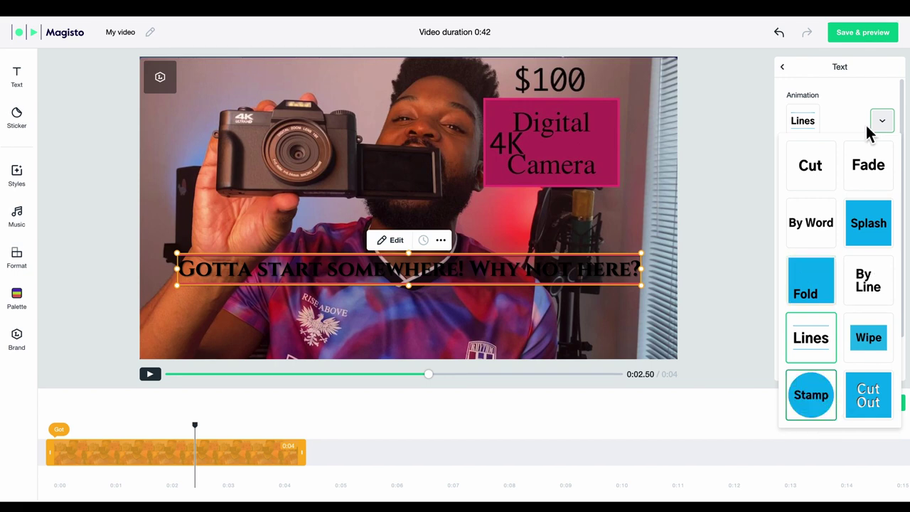
pyautogui.click(867, 128)
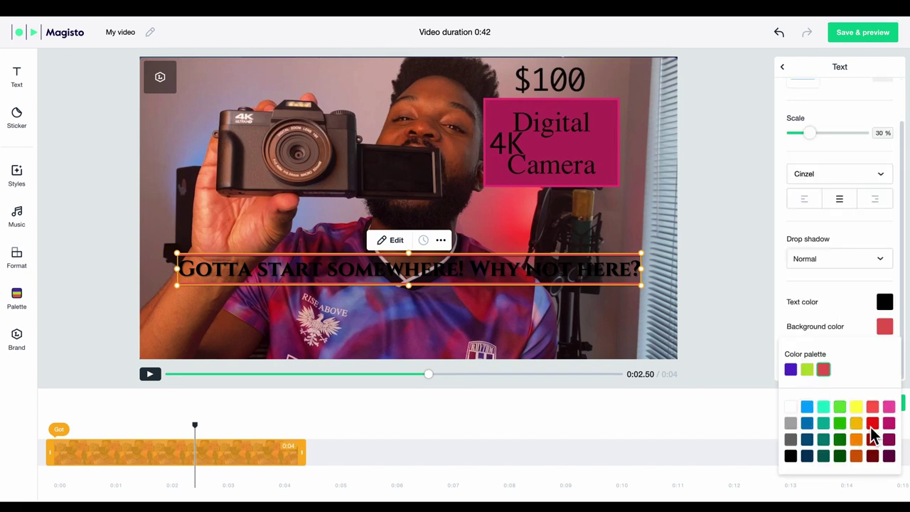
pyautogui.click(878, 431)
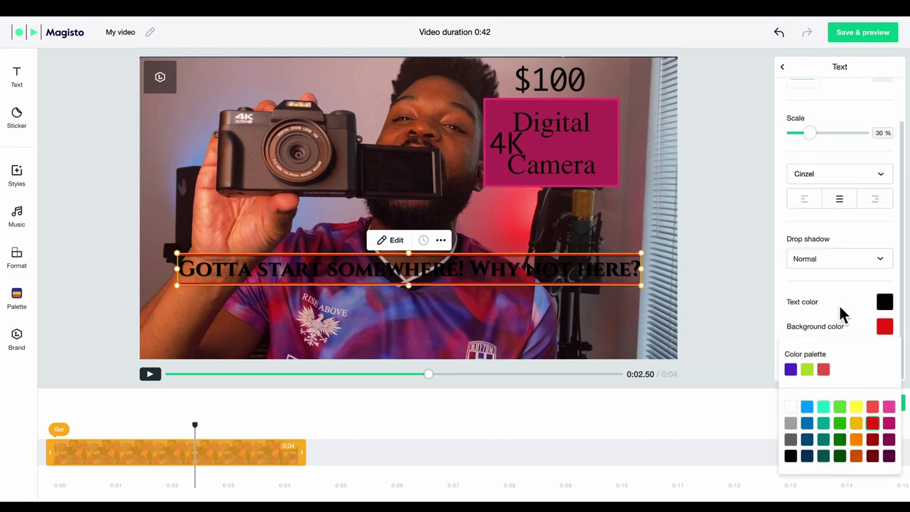
pyautogui.scroll(2, 858, 185)
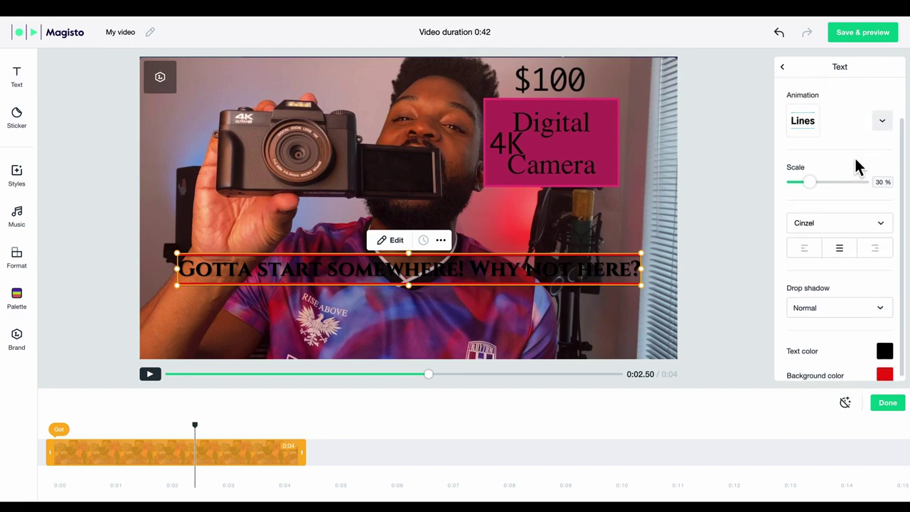
pyautogui.click(573, 166)
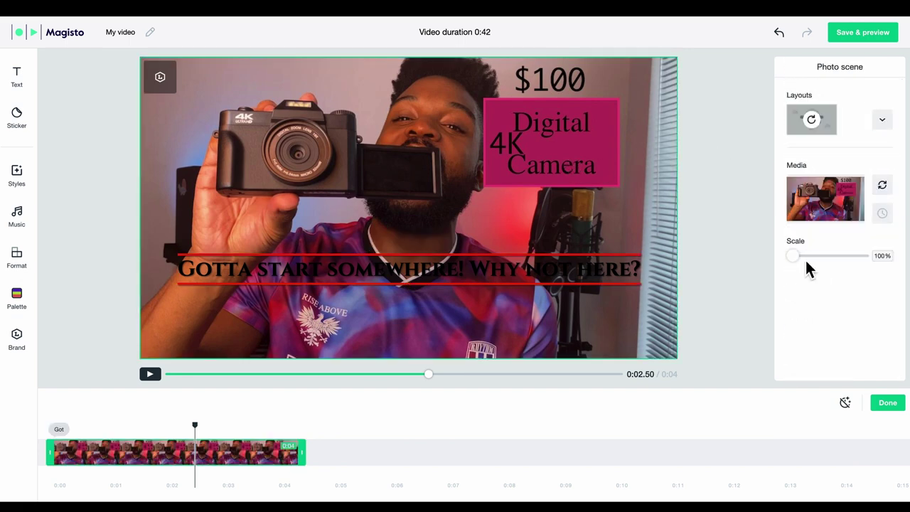
pyautogui.moveTo(812, 268)
pyautogui.mouseDown()
pyautogui.moveTo(821, 266)
pyautogui.moveTo(801, 273)
pyautogui.mouseUp()
pyautogui.click(882, 121)
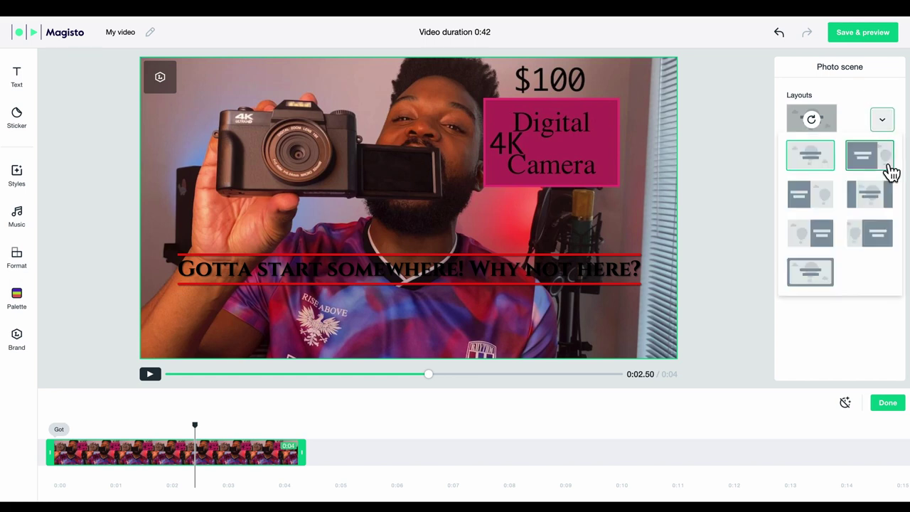
pyautogui.click(810, 283)
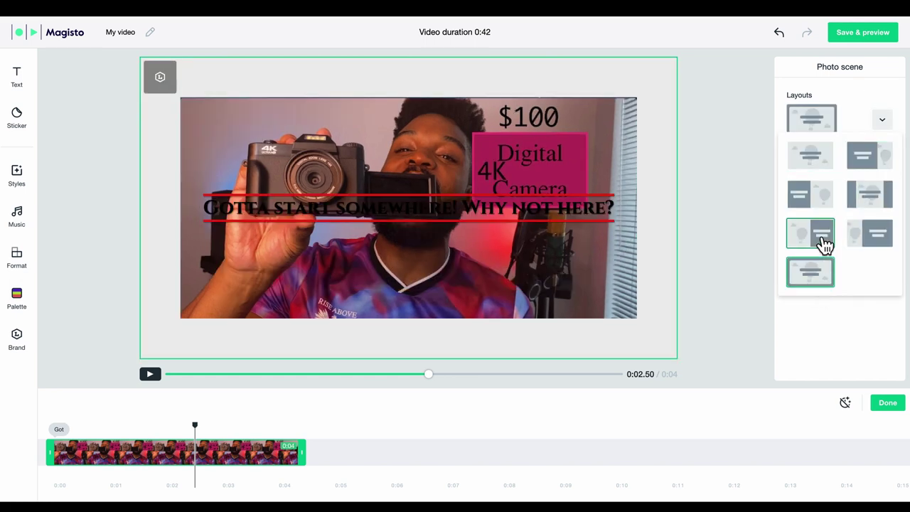
pyautogui.click(821, 238)
pyautogui.click(832, 209)
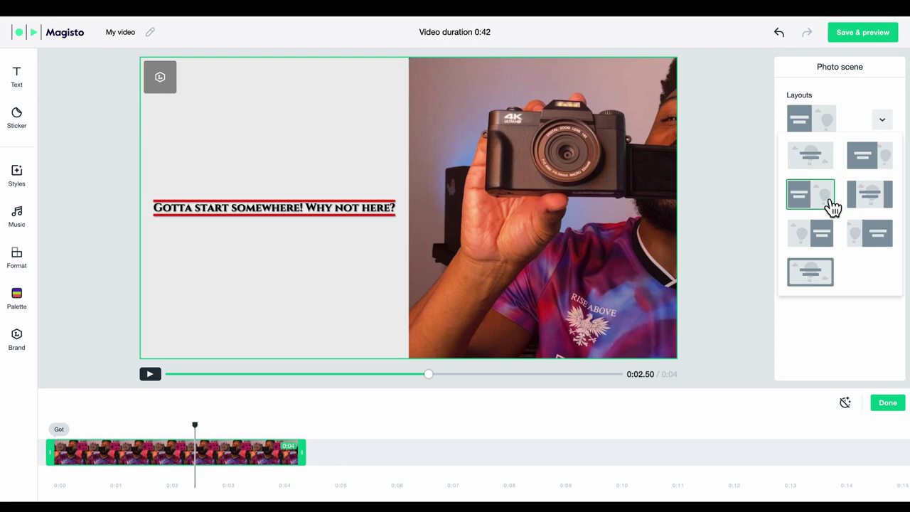
pyautogui.click(823, 128)
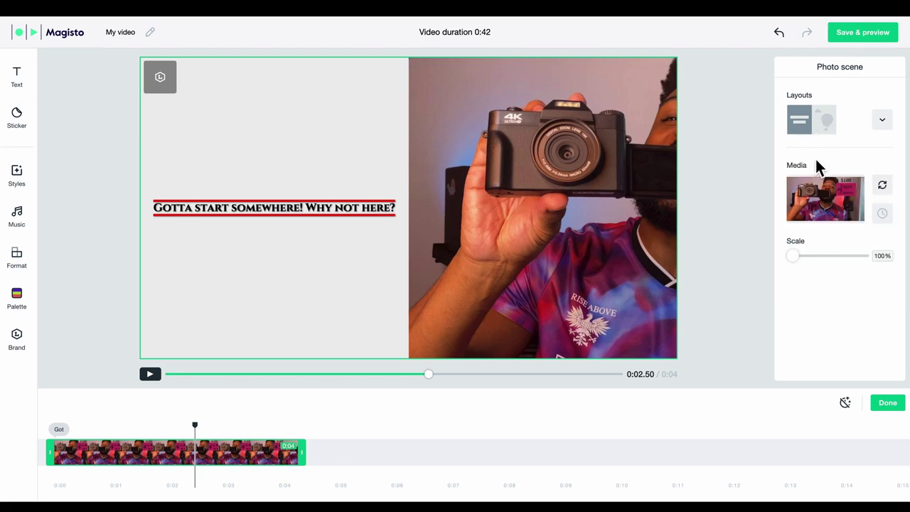
pyautogui.click(884, 122)
pyautogui.click(818, 165)
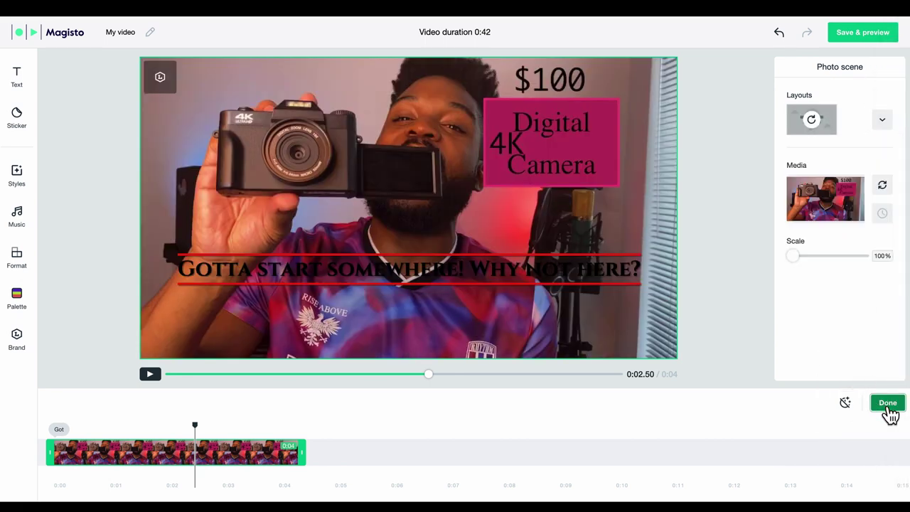
pyautogui.click(888, 404)
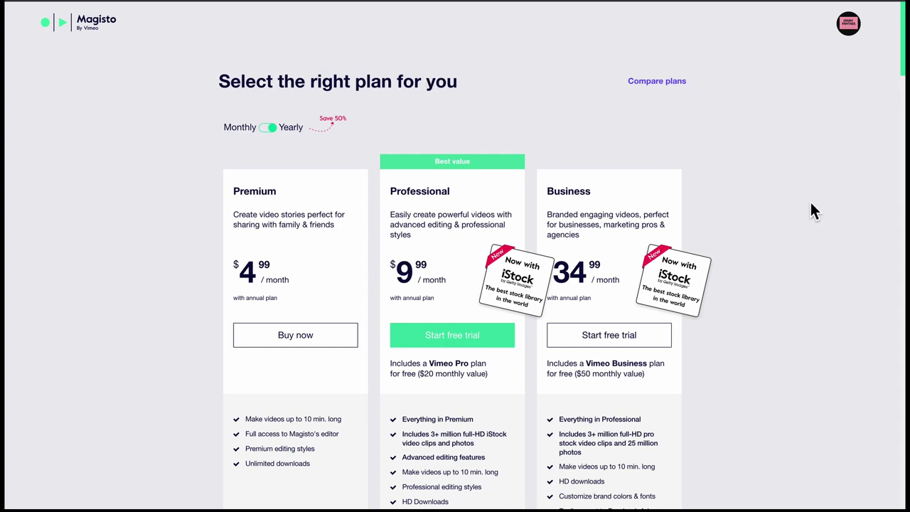
# Scroll through the Premium ($4.99), Professional ($9.99) and Business ($34.99) plans and feature lists
pyautogui.scroll(-2, 810, 202)
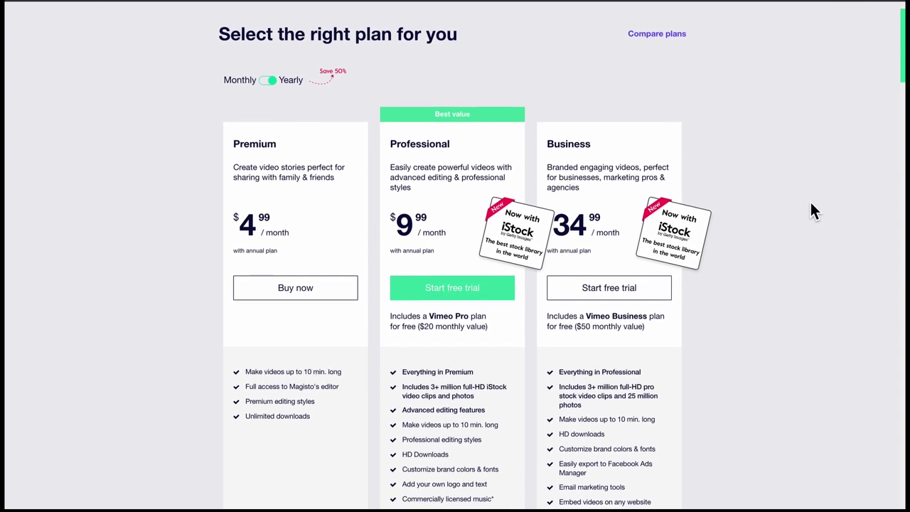
pyautogui.scroll(-2, 810, 203)
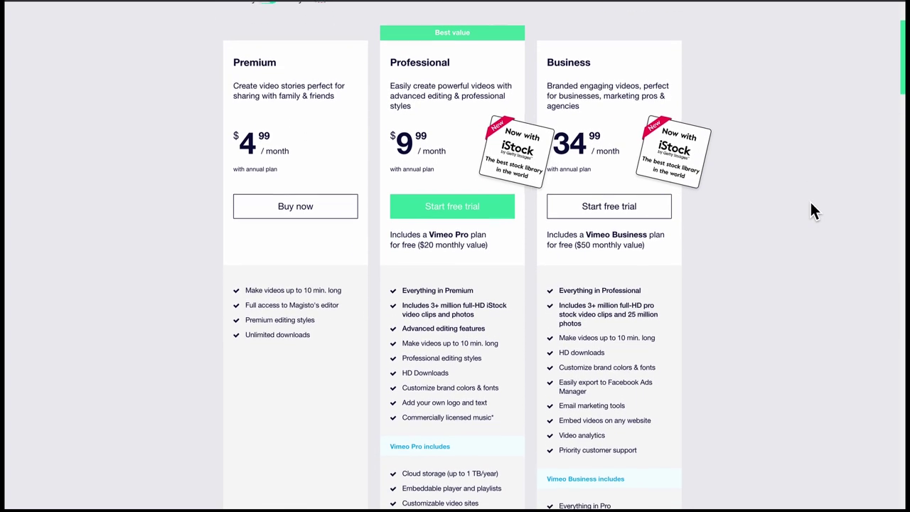
pyautogui.scroll(-1, 815, 210)
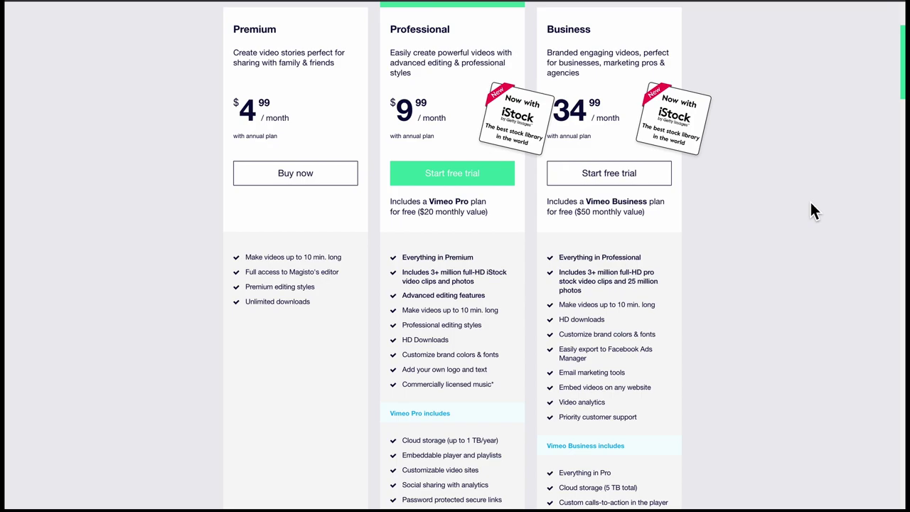
pyautogui.scroll(-1, 810, 203)
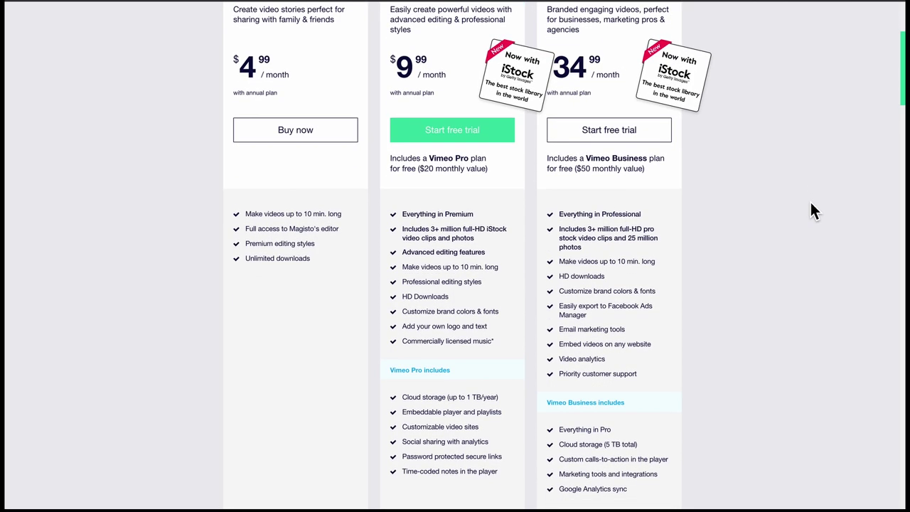